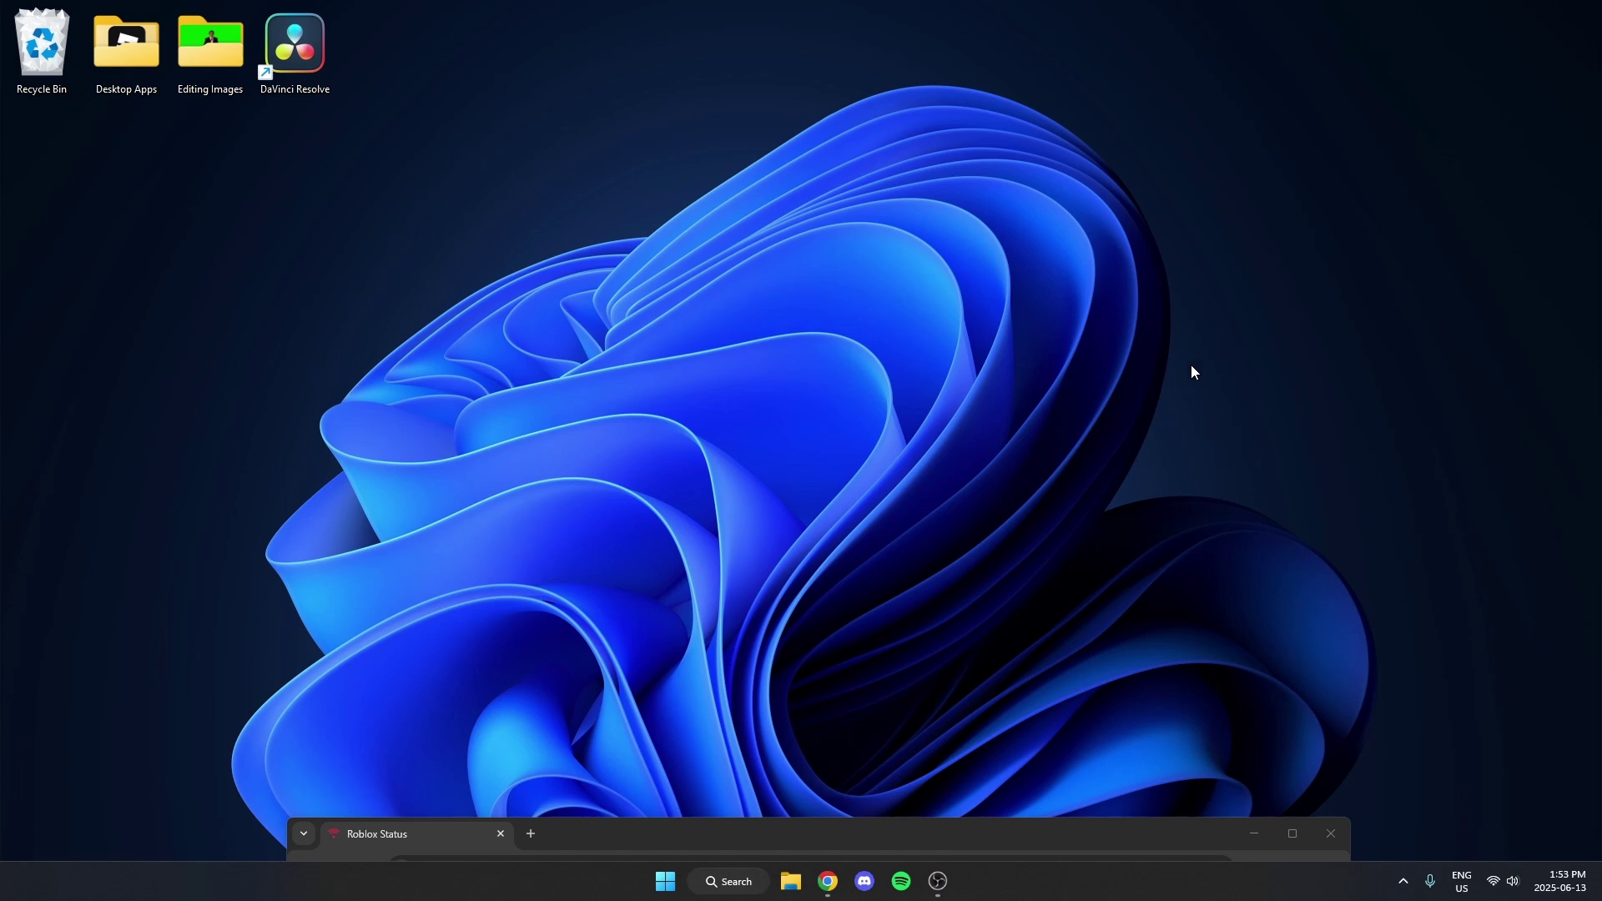
Raise the Chrome window to show the Roblox status history page in full.
left_click_drag(784, 833, 805, 125)
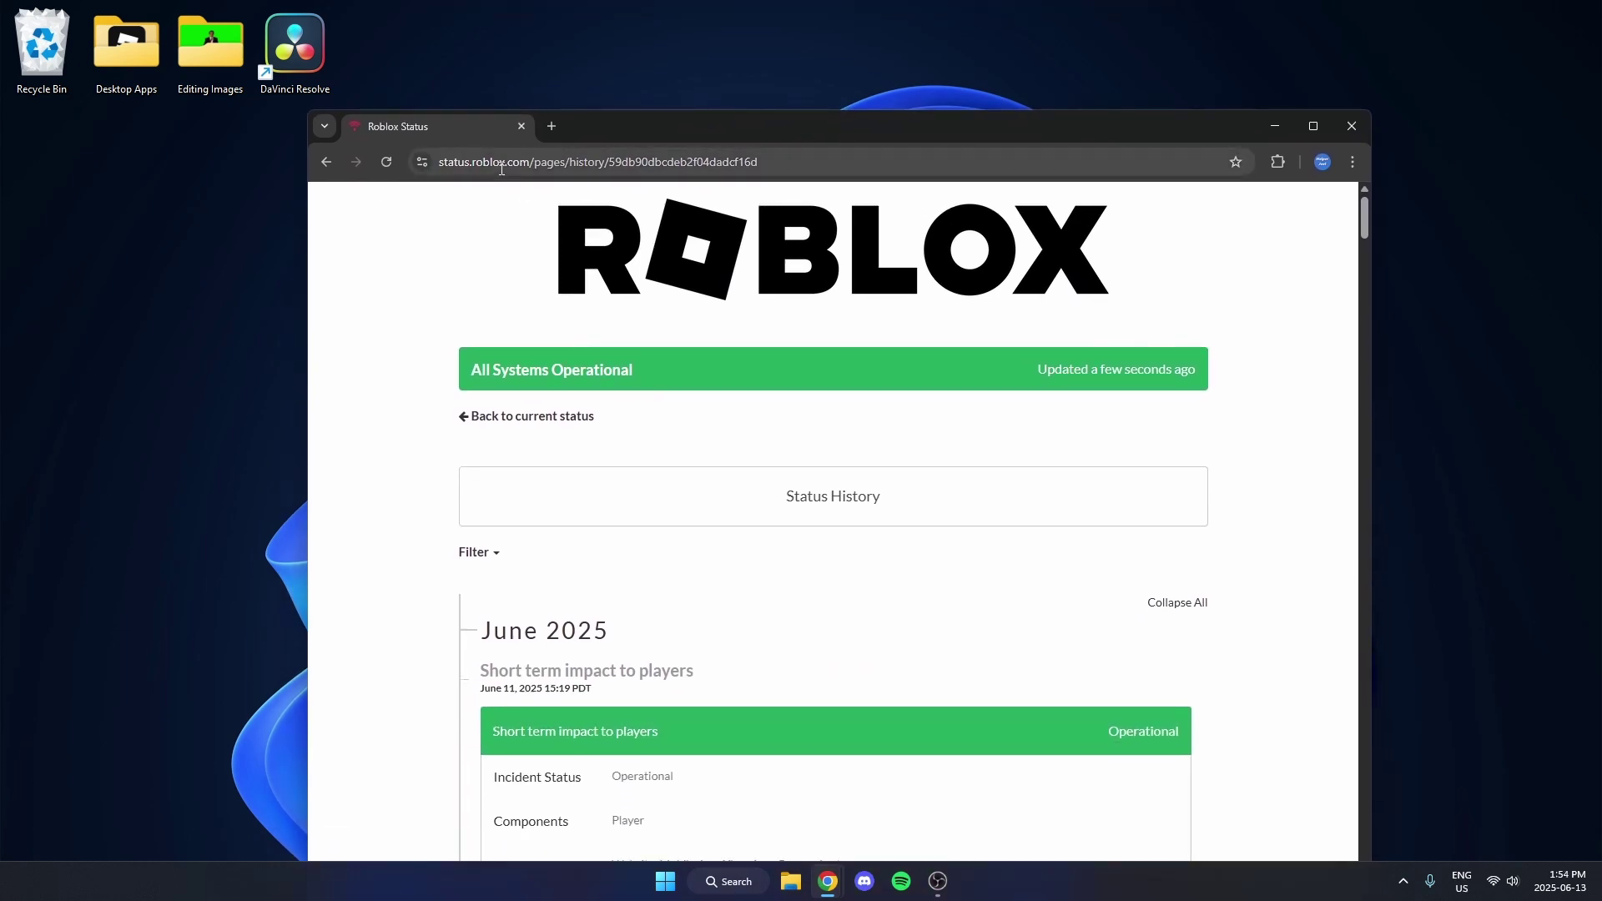
left_click_drag(911, 122, 918, 70)
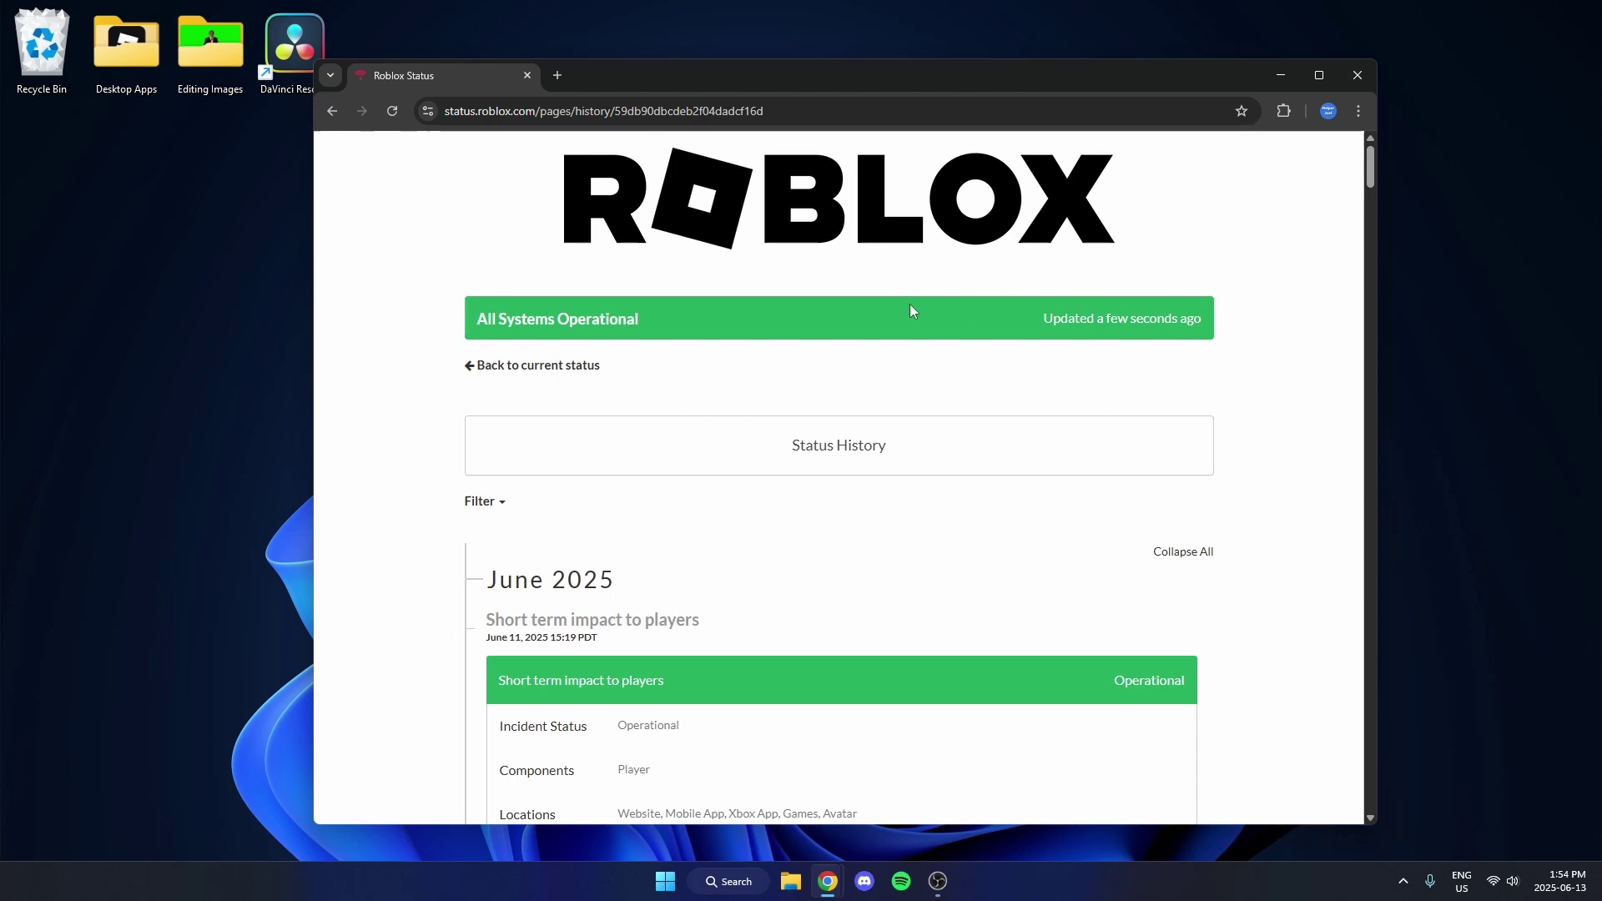
Close Chrome, then search for and launch Control Panel from Start.
left_click(1357, 76)
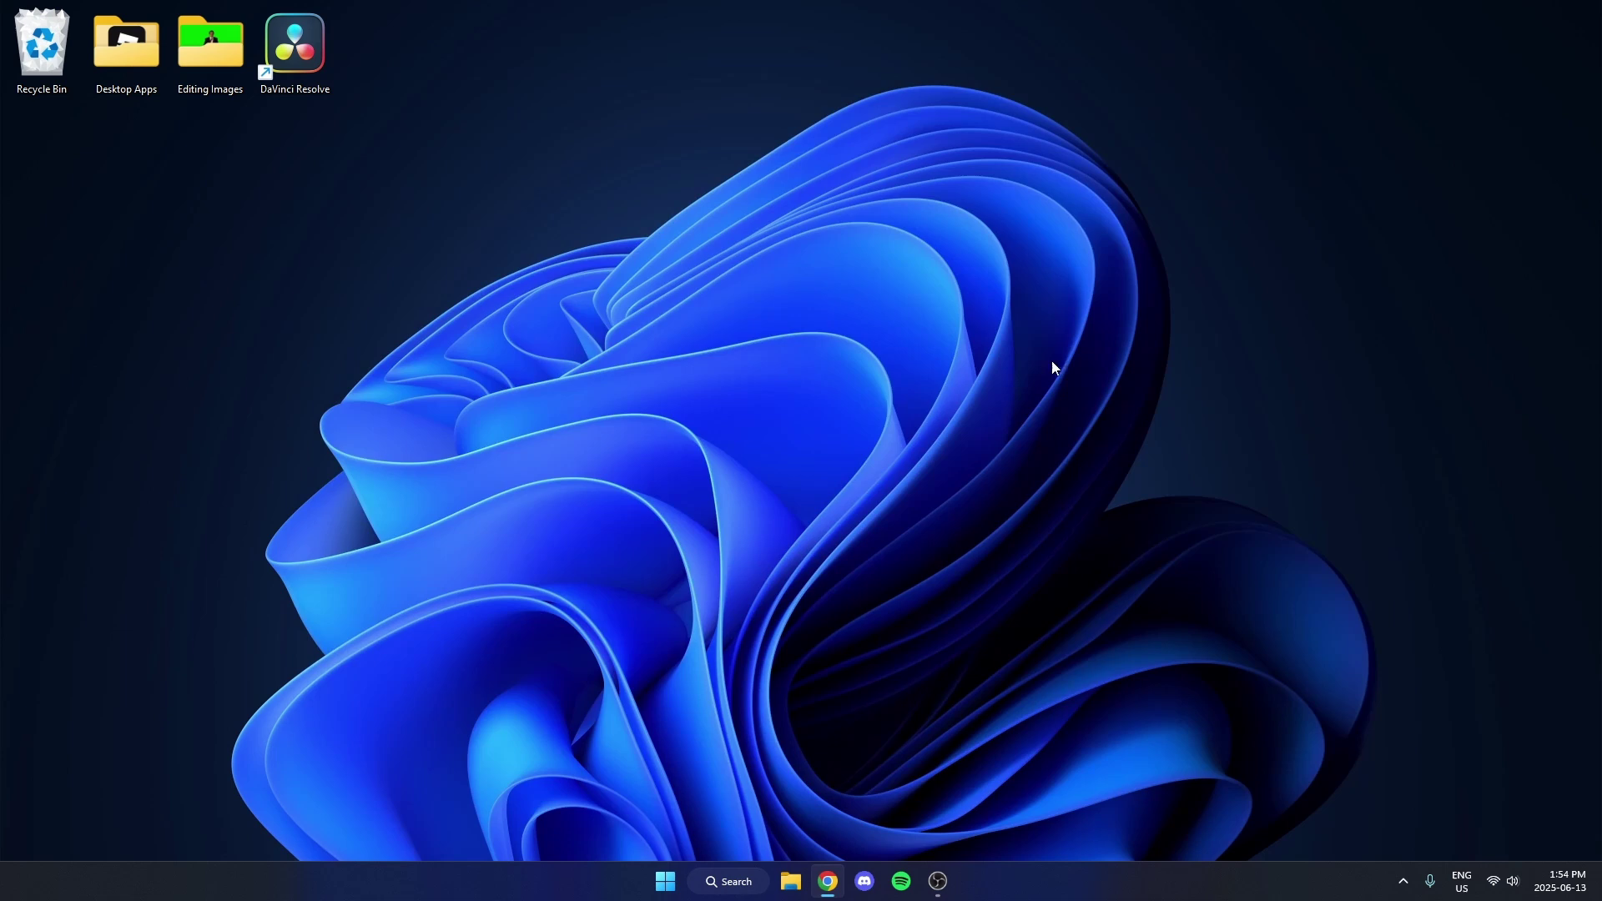
left_click(665, 882)
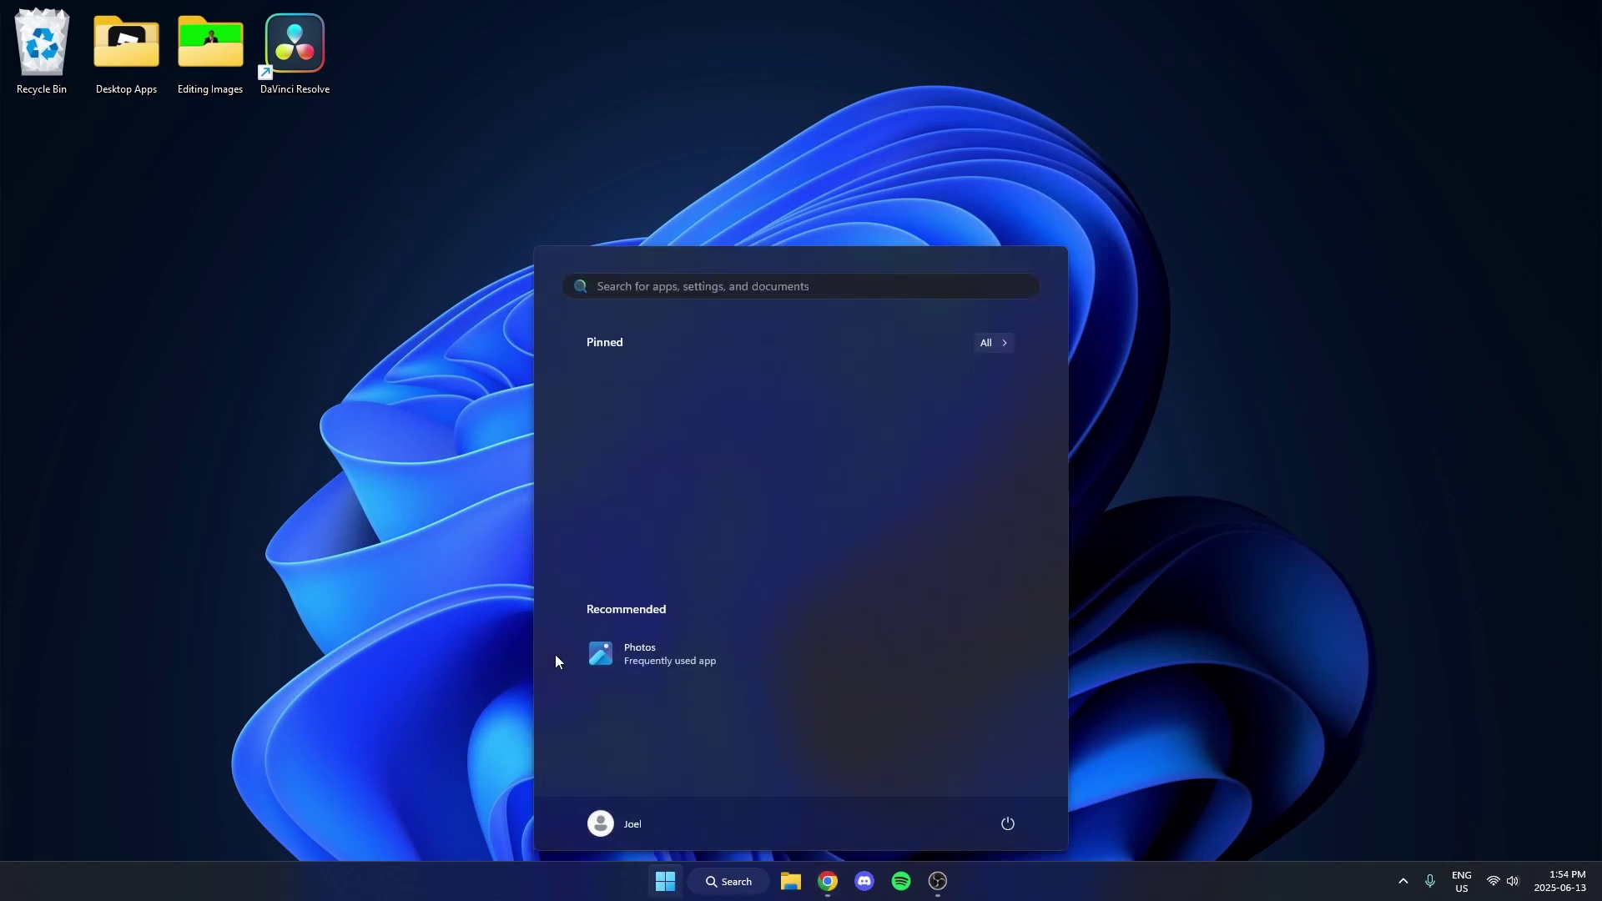
type("contro")
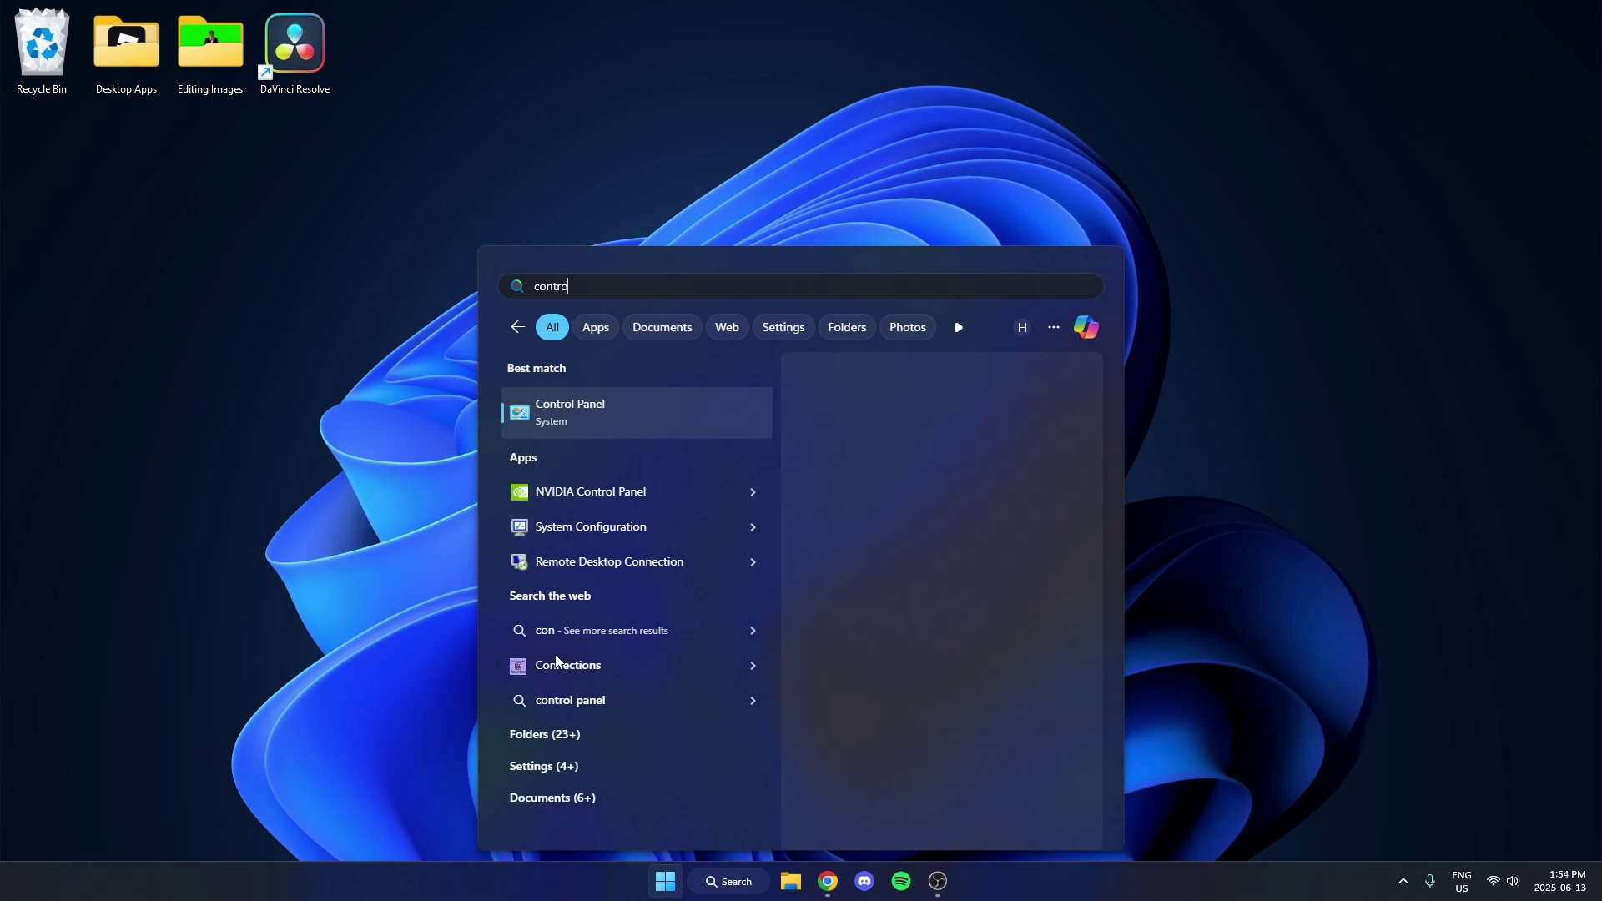
type("l panel")
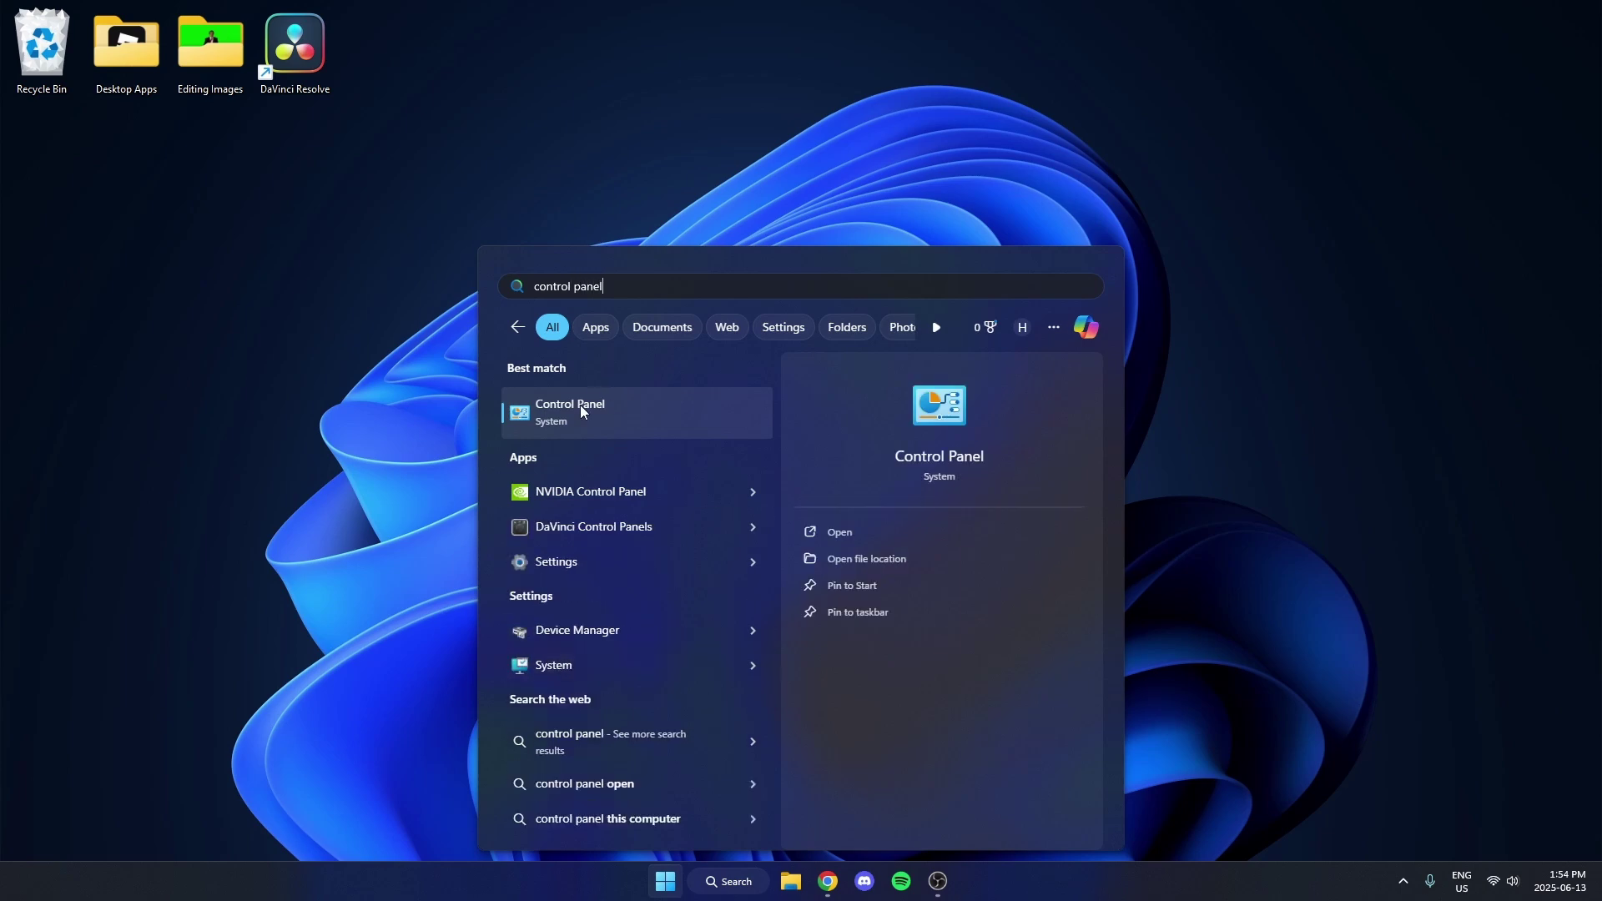
left_click(606, 416)
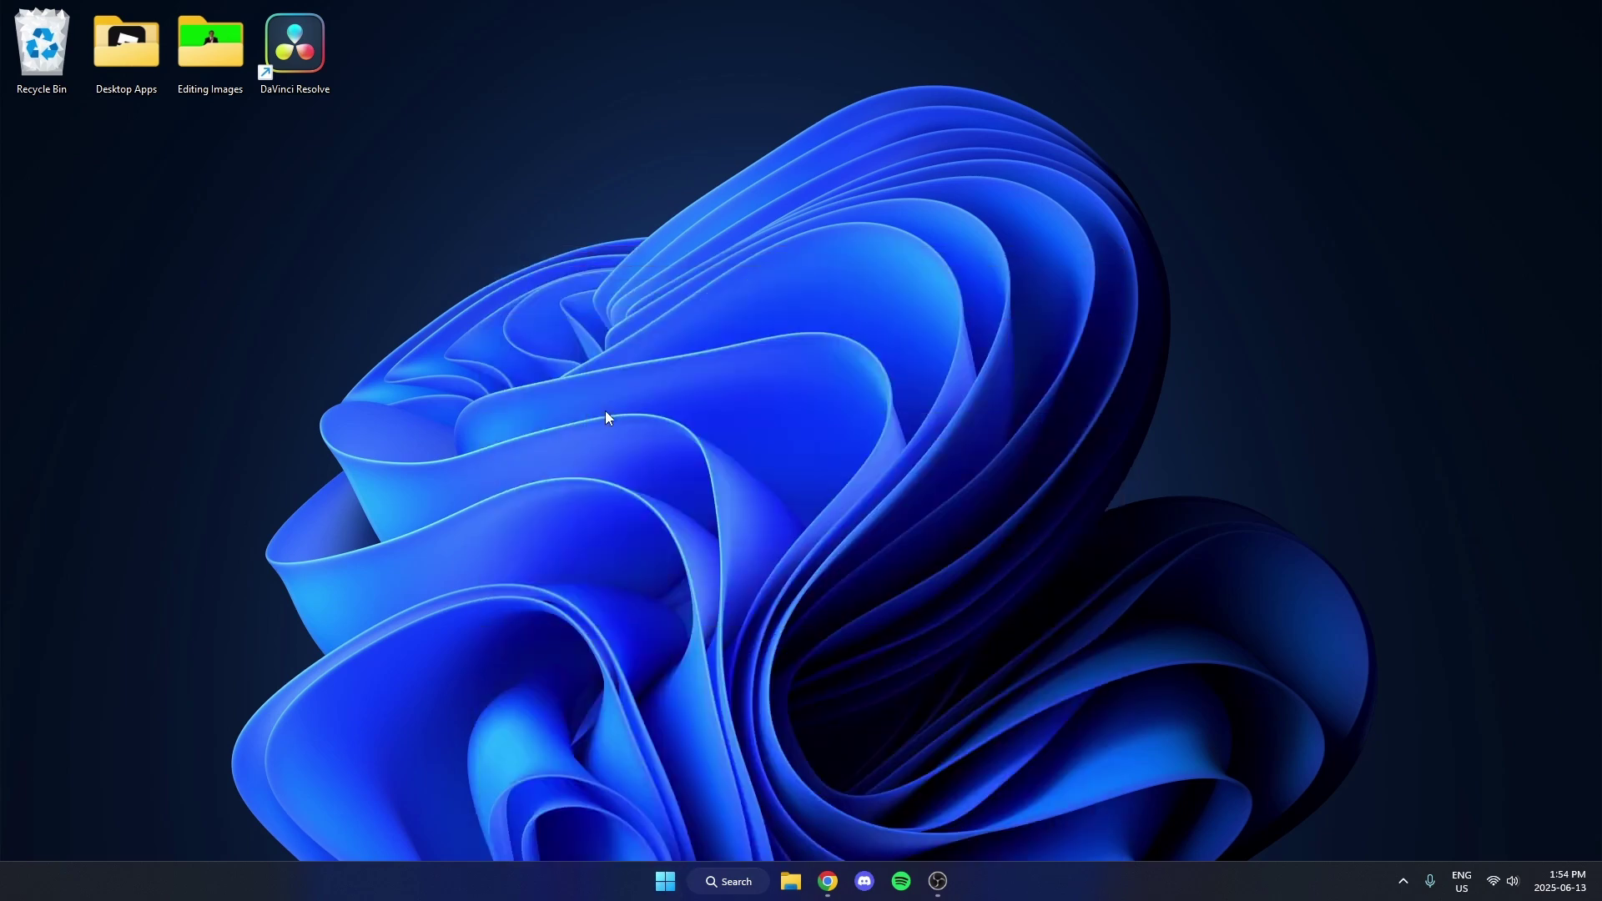
left_click_drag(811, 254, 867, 122)
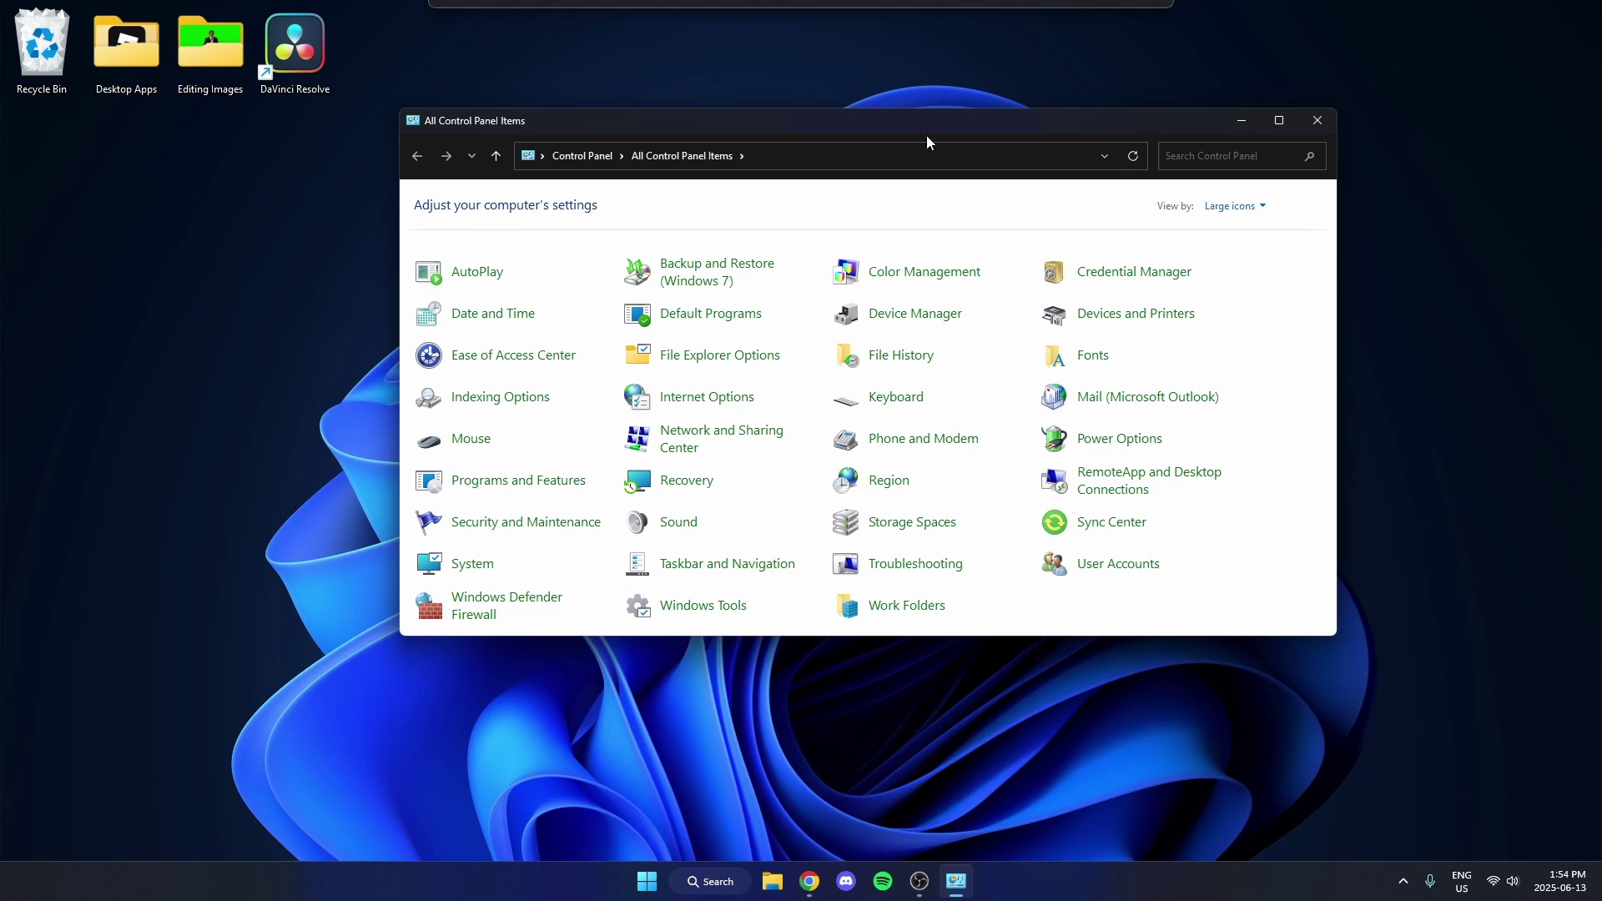
left_click(1244, 210)
left_click(1093, 225)
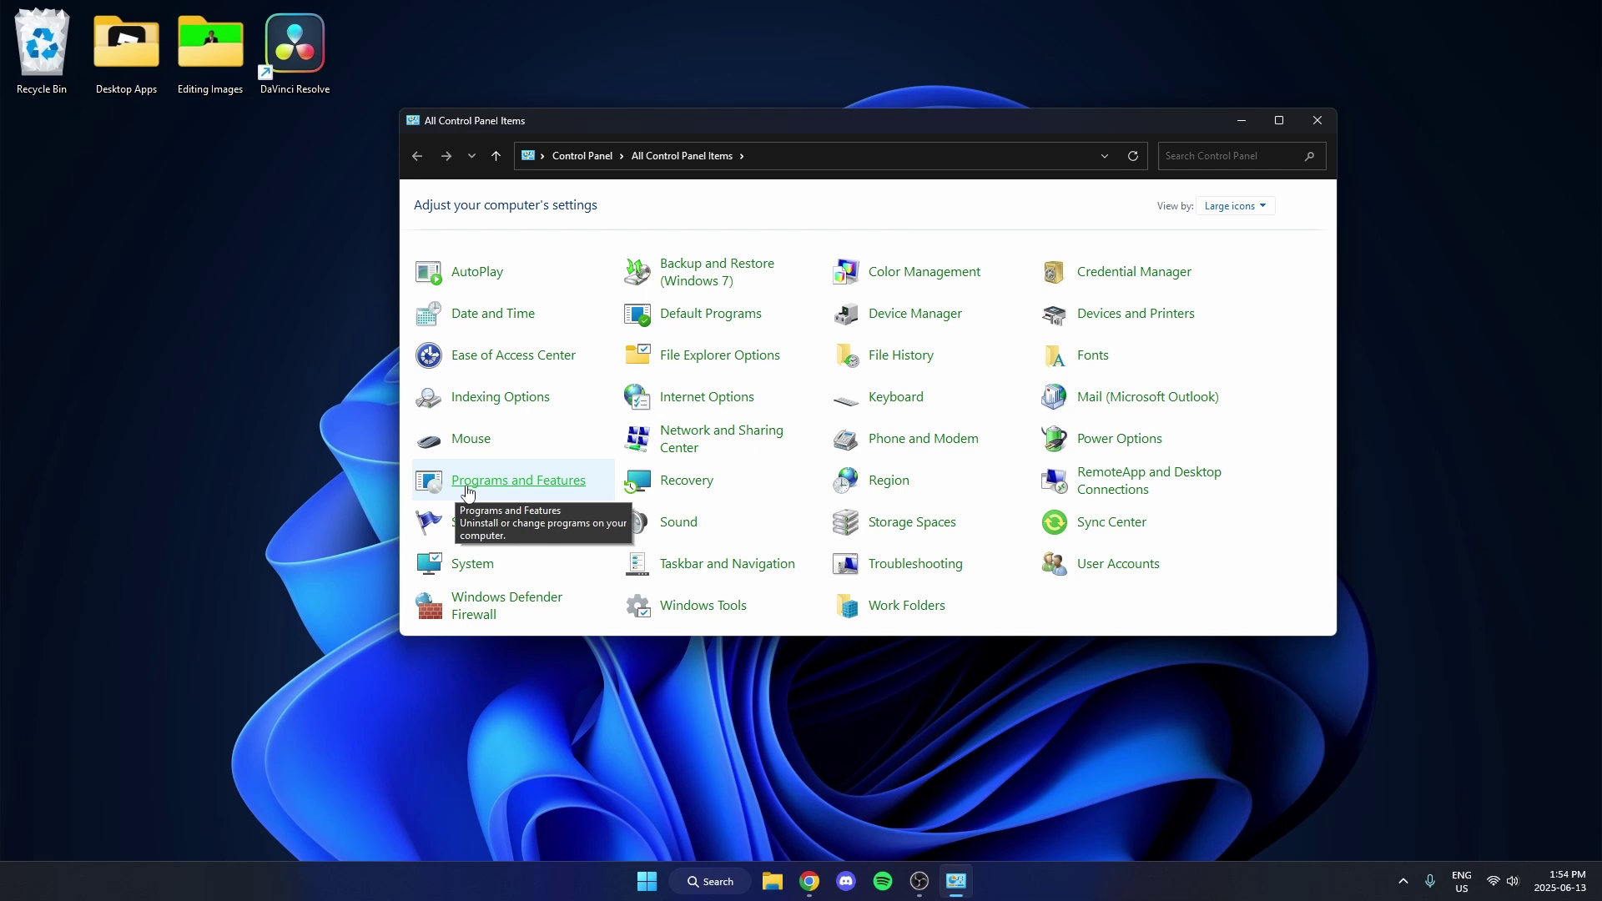
Uninstall Roblox Player from Programs and Features, then close the window.
left_click(546, 488)
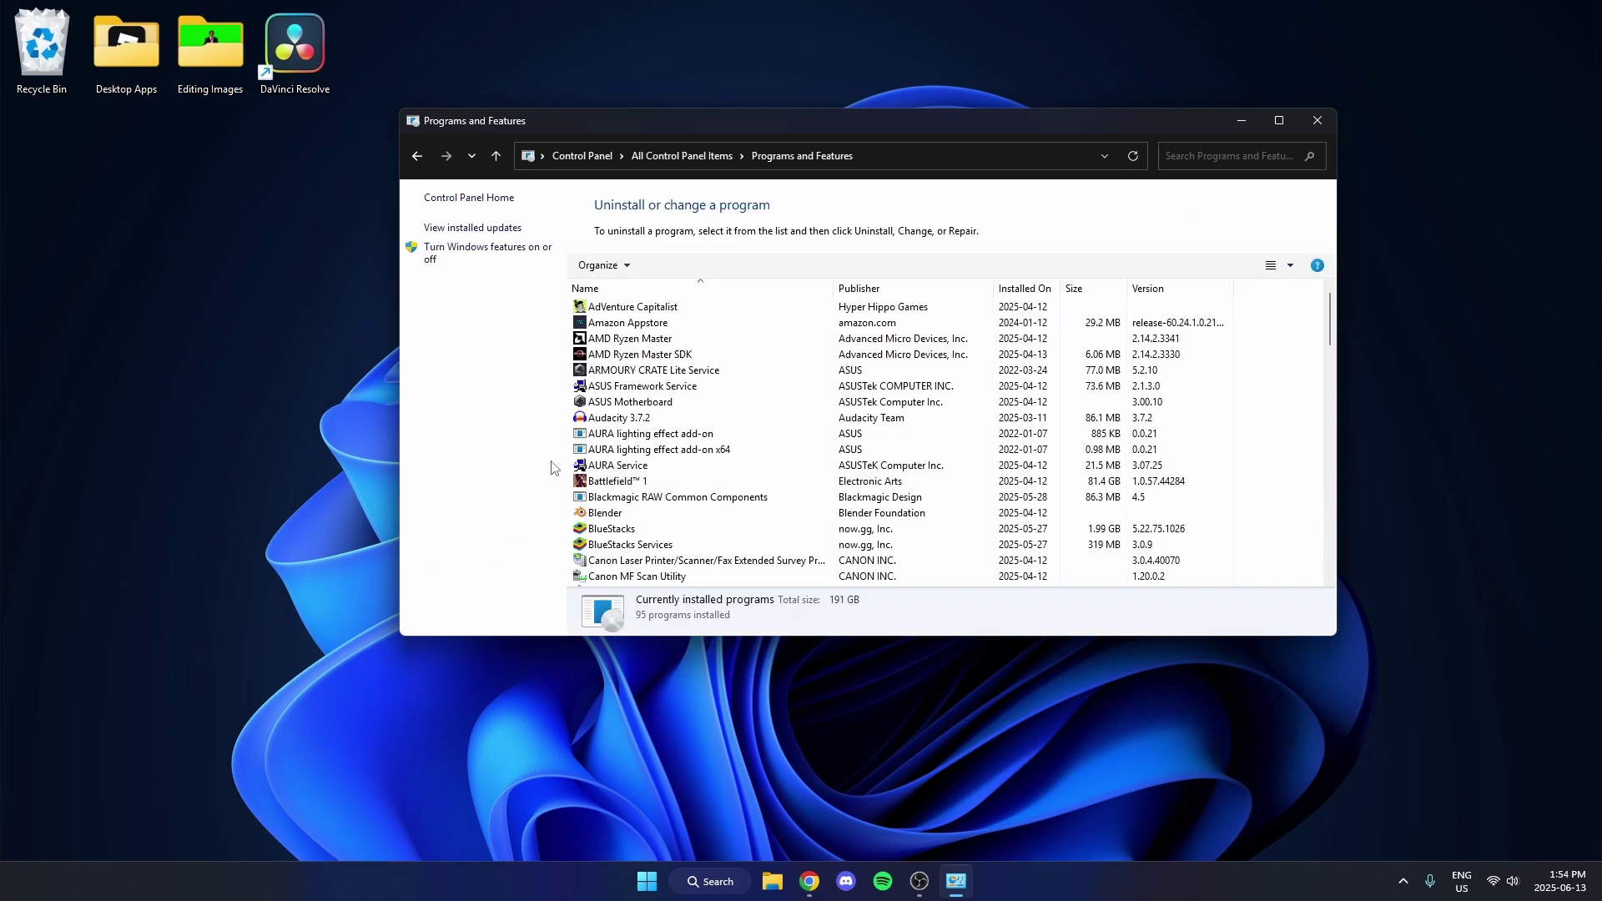
scroll(672, 363, "down", 5)
scroll(670, 388, "down", 8)
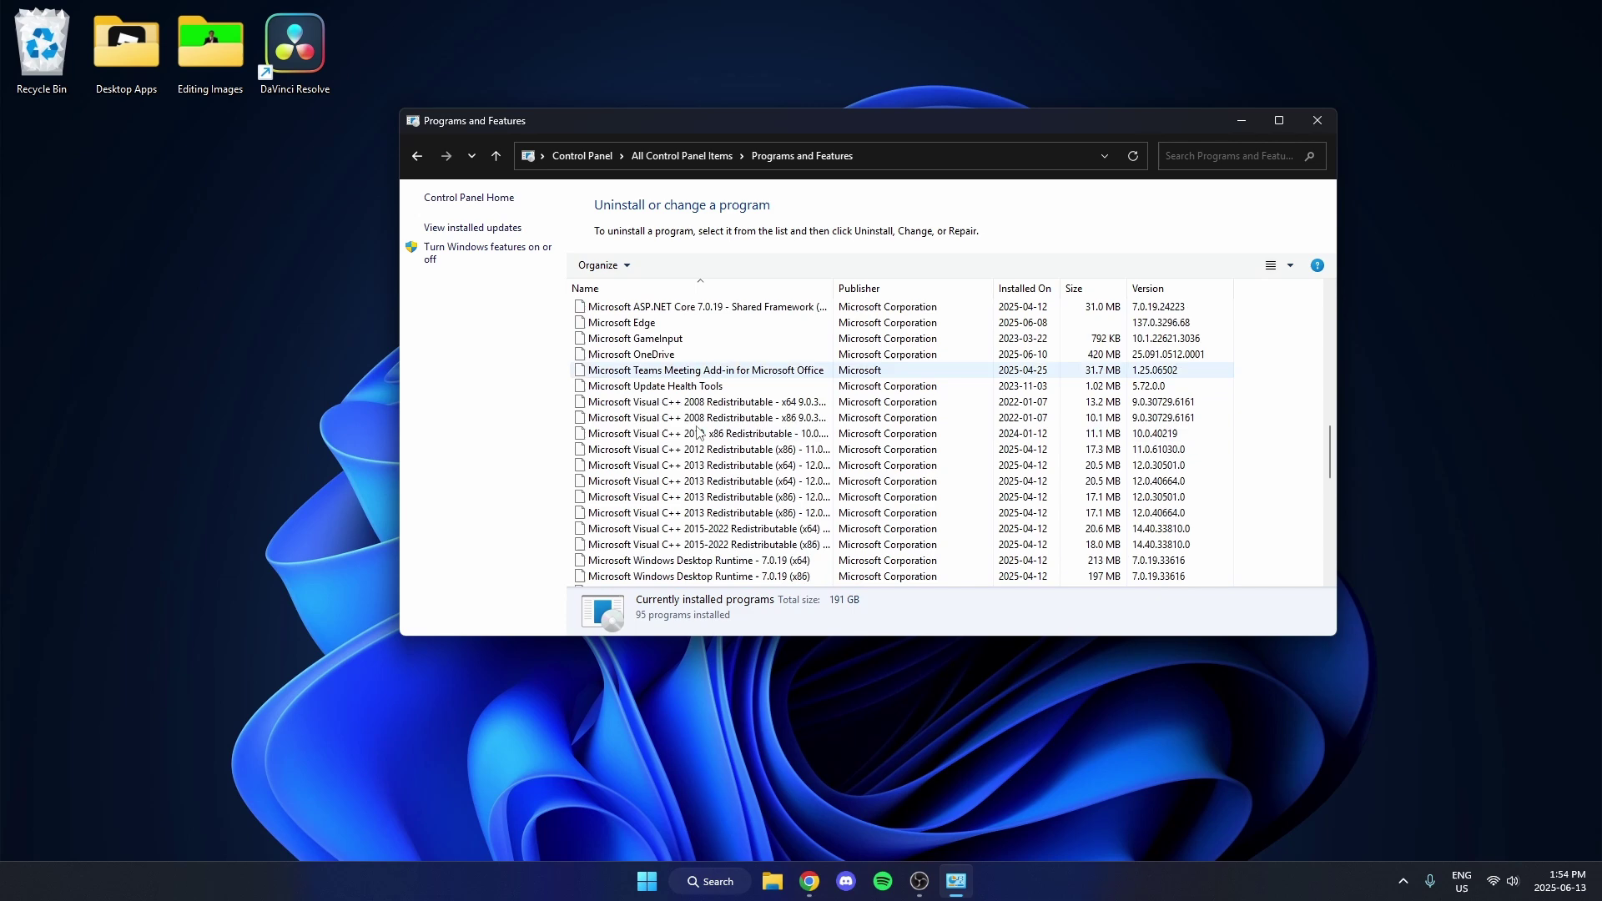
scroll(665, 414, "down", 5)
scroll(661, 445, "down", 3)
scroll(660, 461, "down", 3)
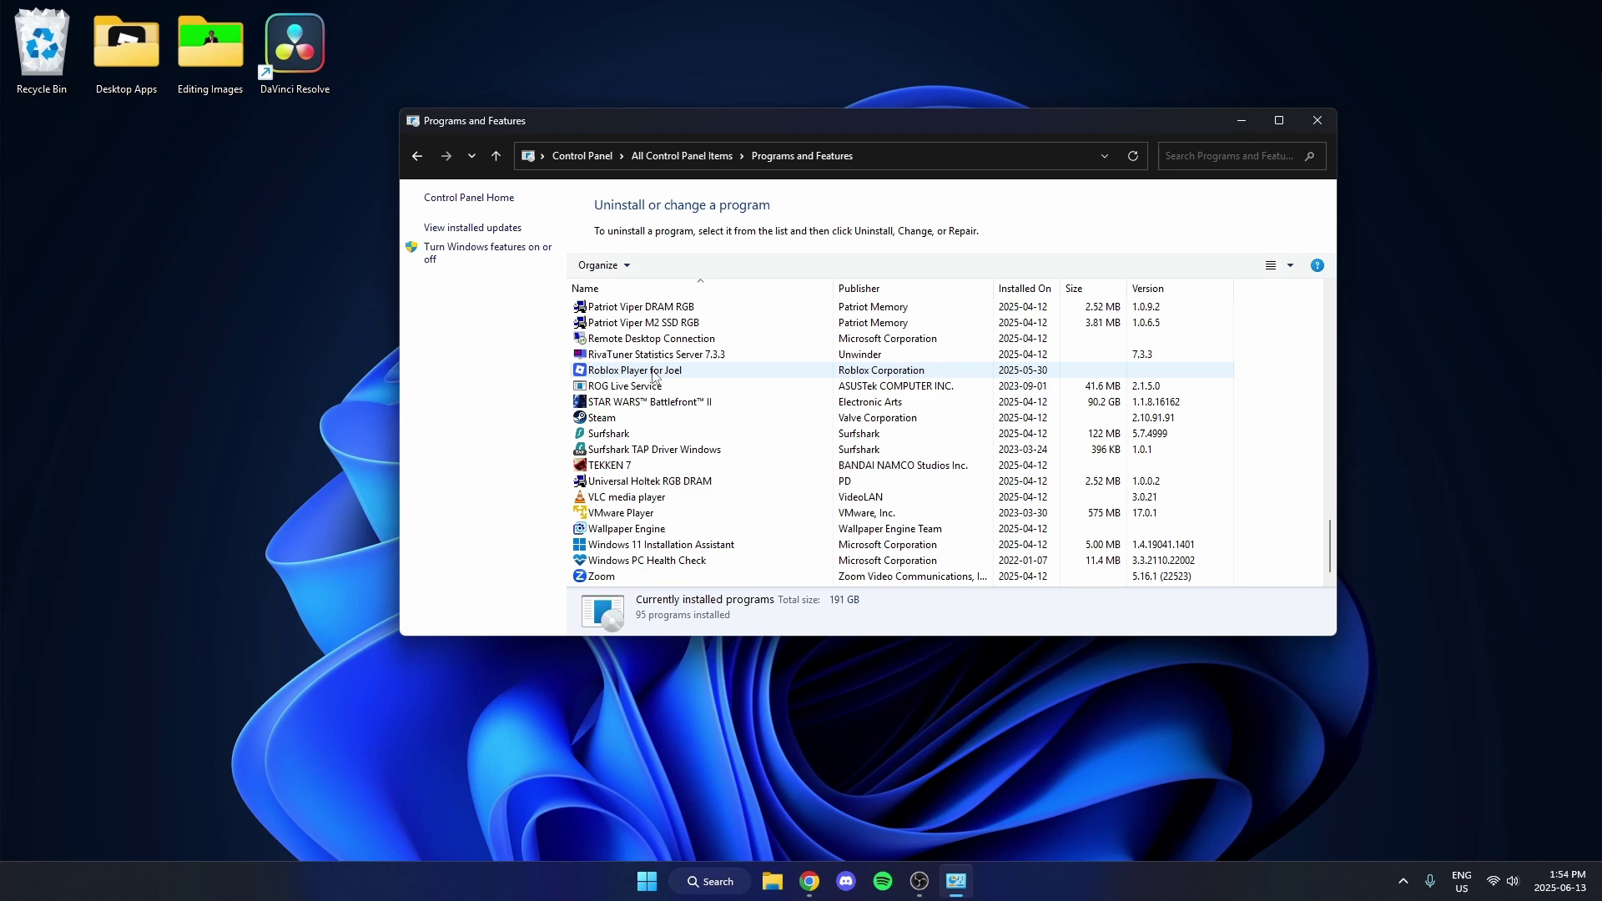
right_click(655, 376)
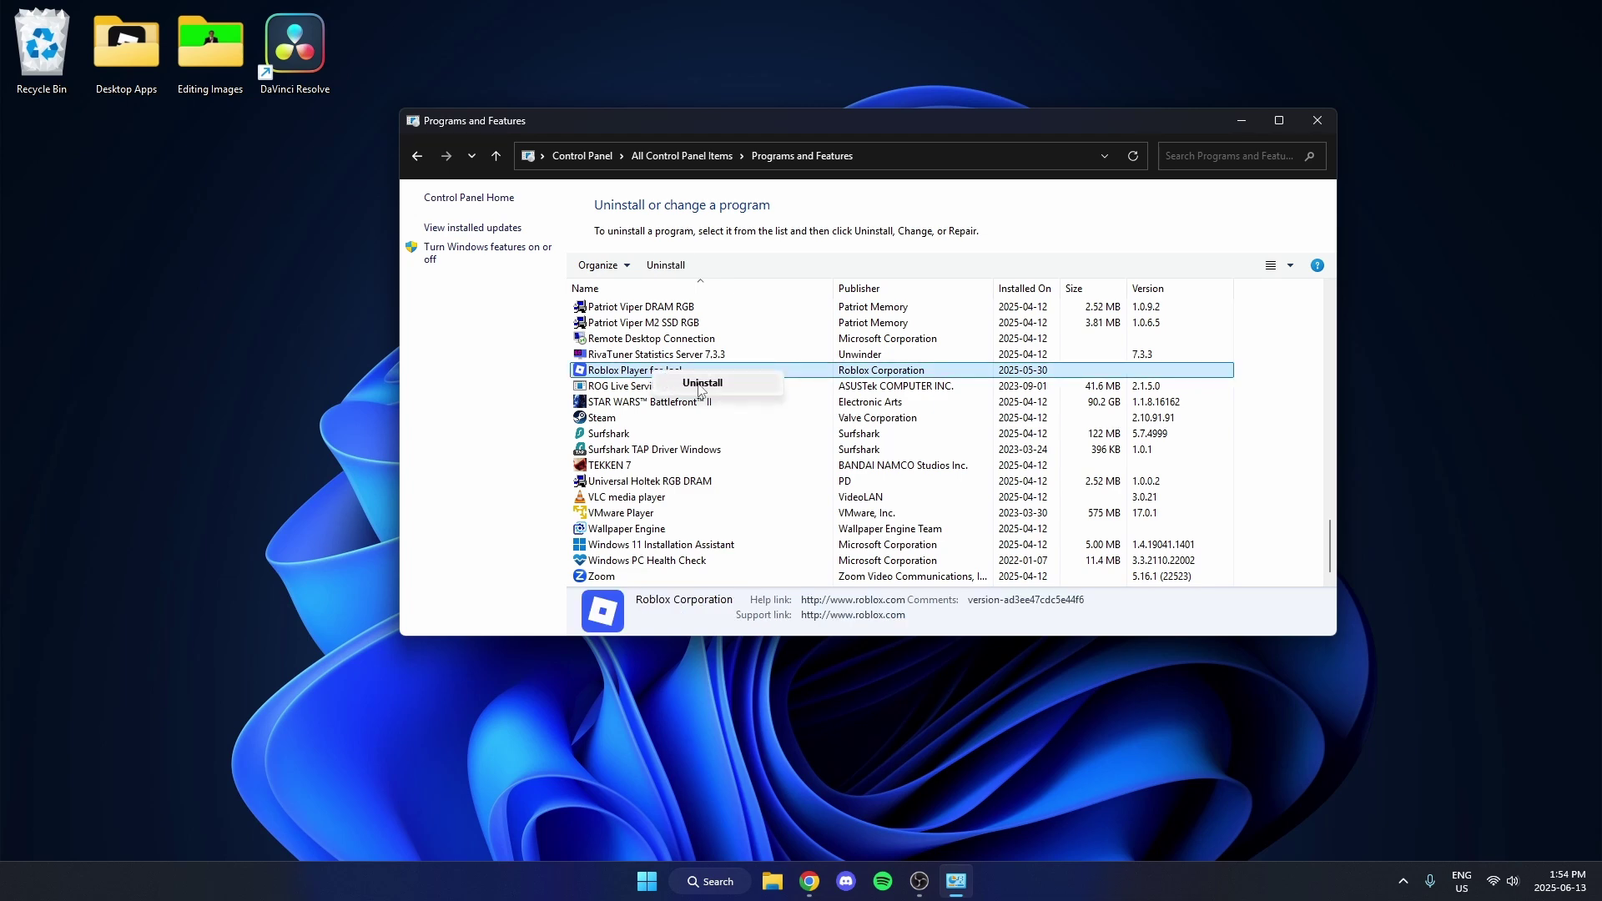
left_click(700, 388)
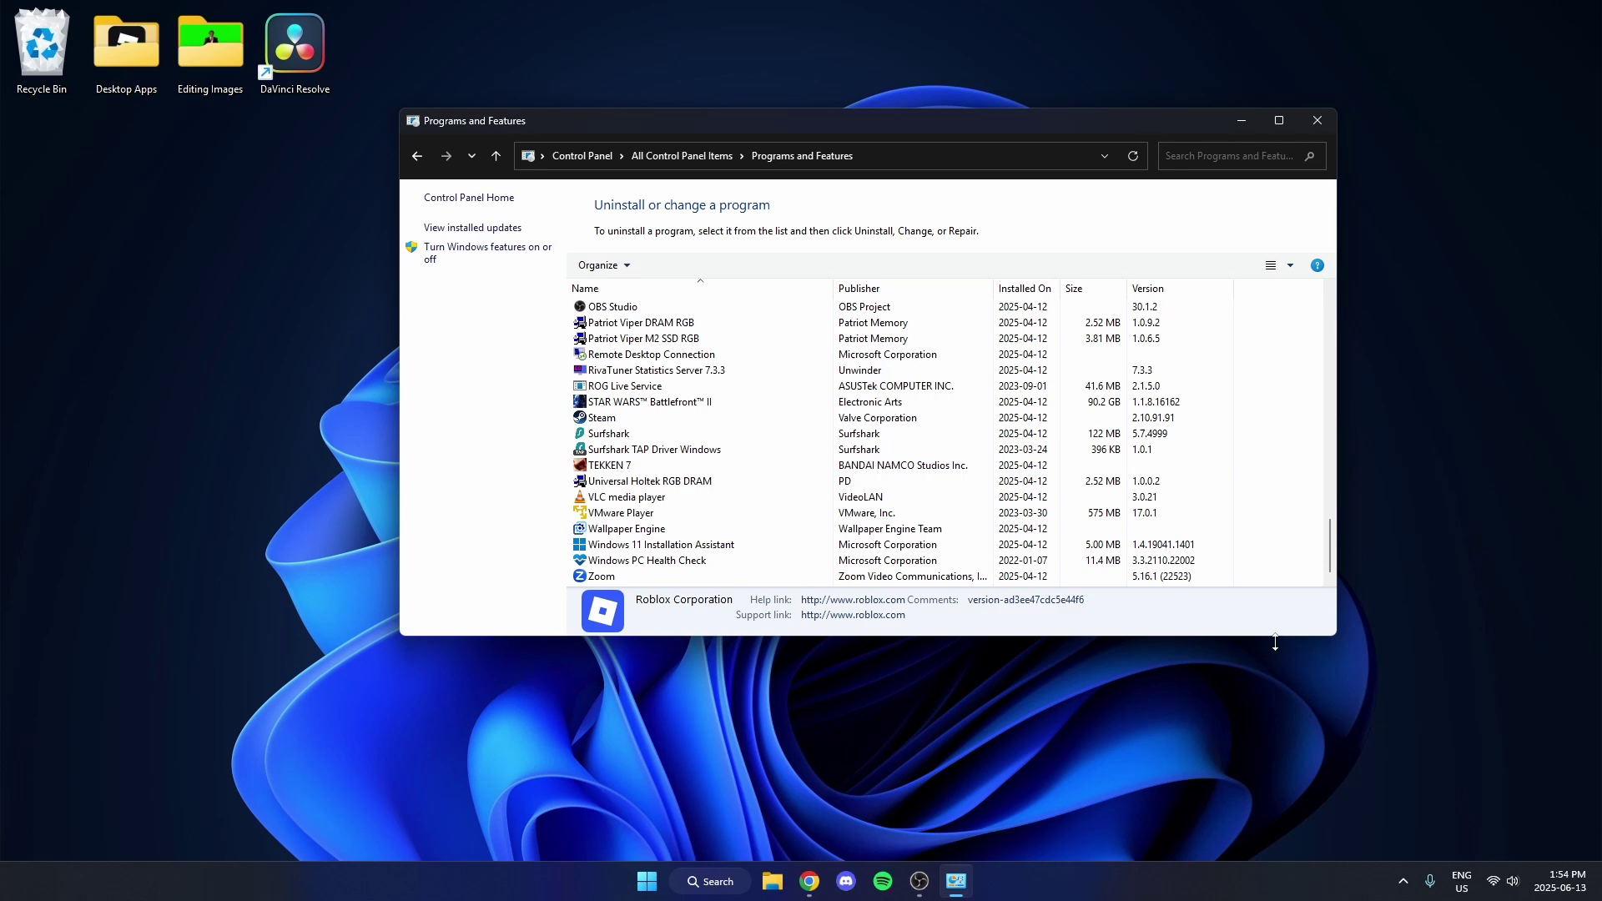
left_click(1319, 120)
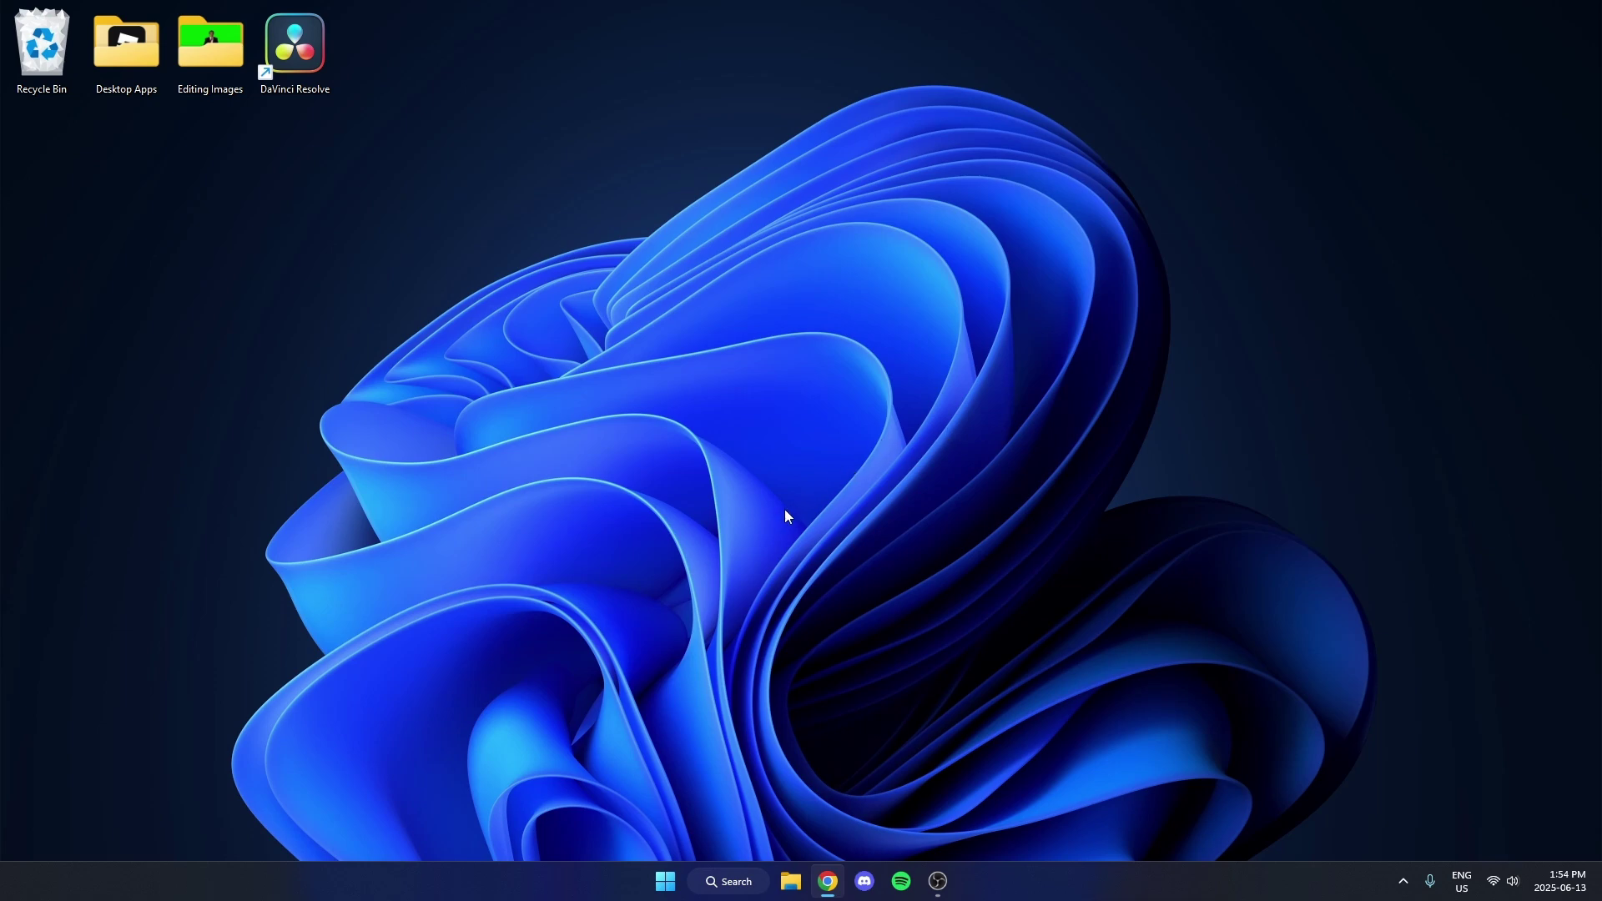
Search 'cmd' from Start and launch Command Prompt.
left_click(660, 886)
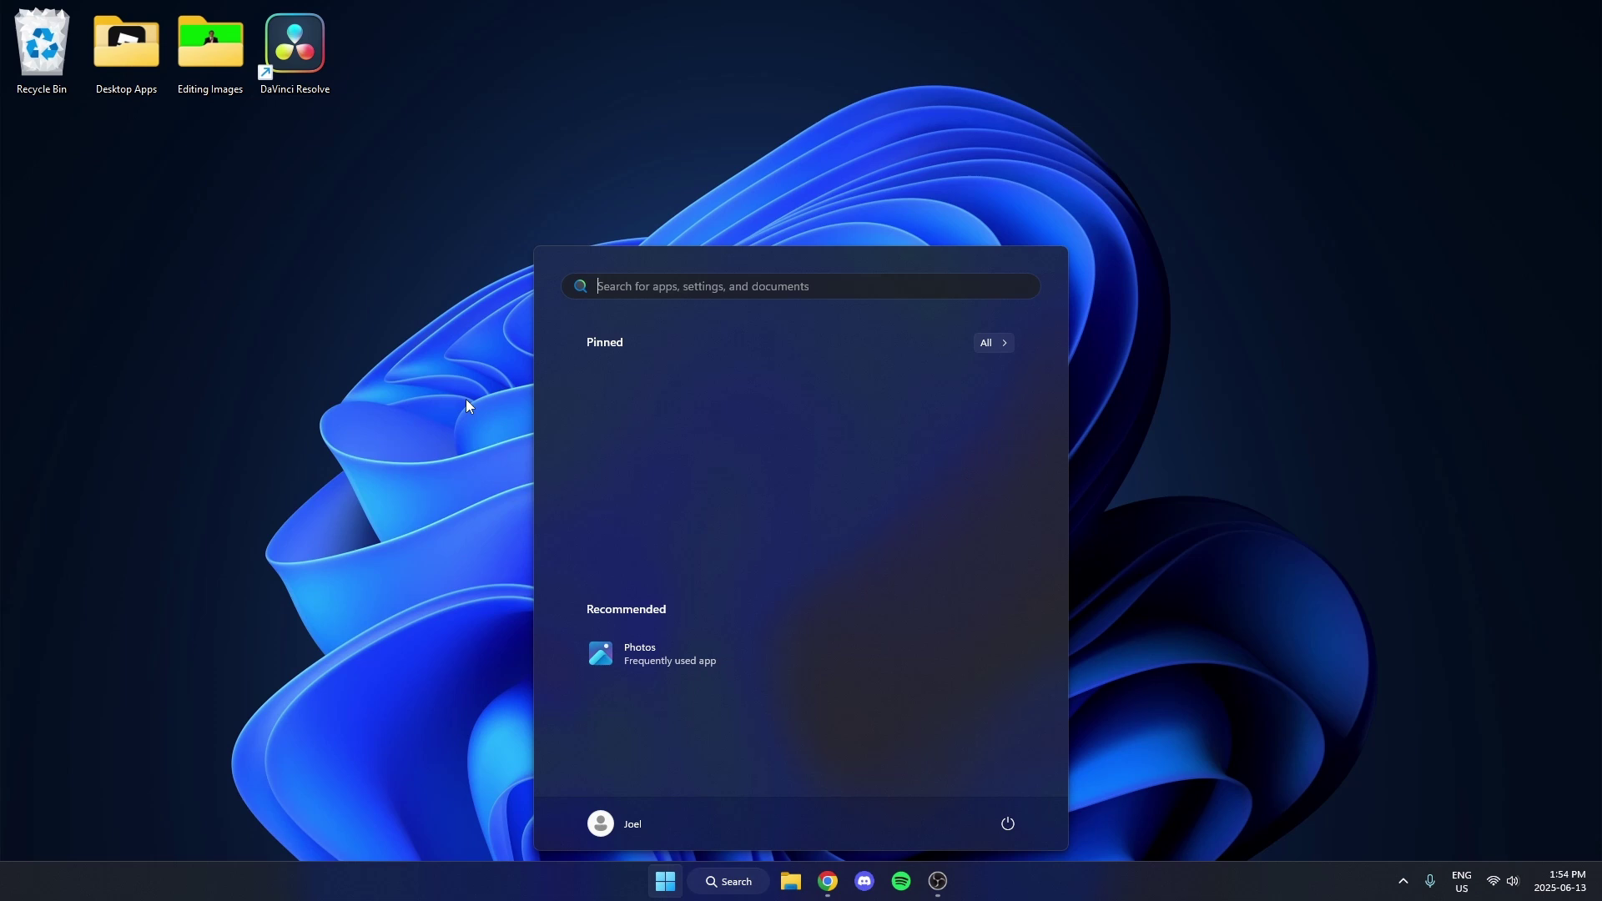
type("cmd")
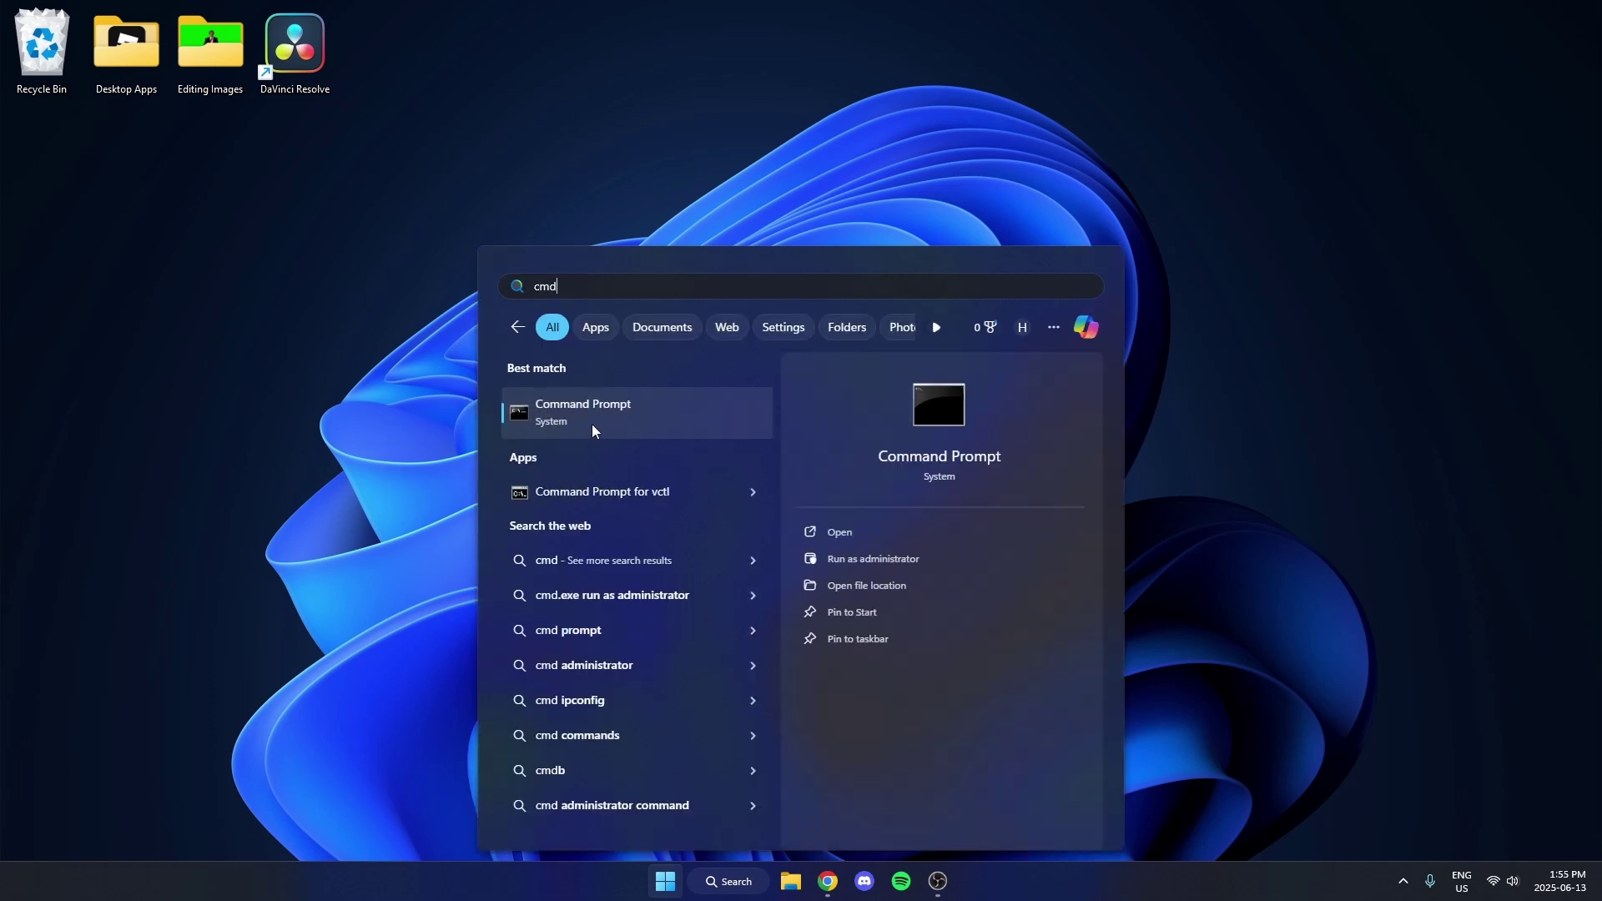
left_click(593, 413)
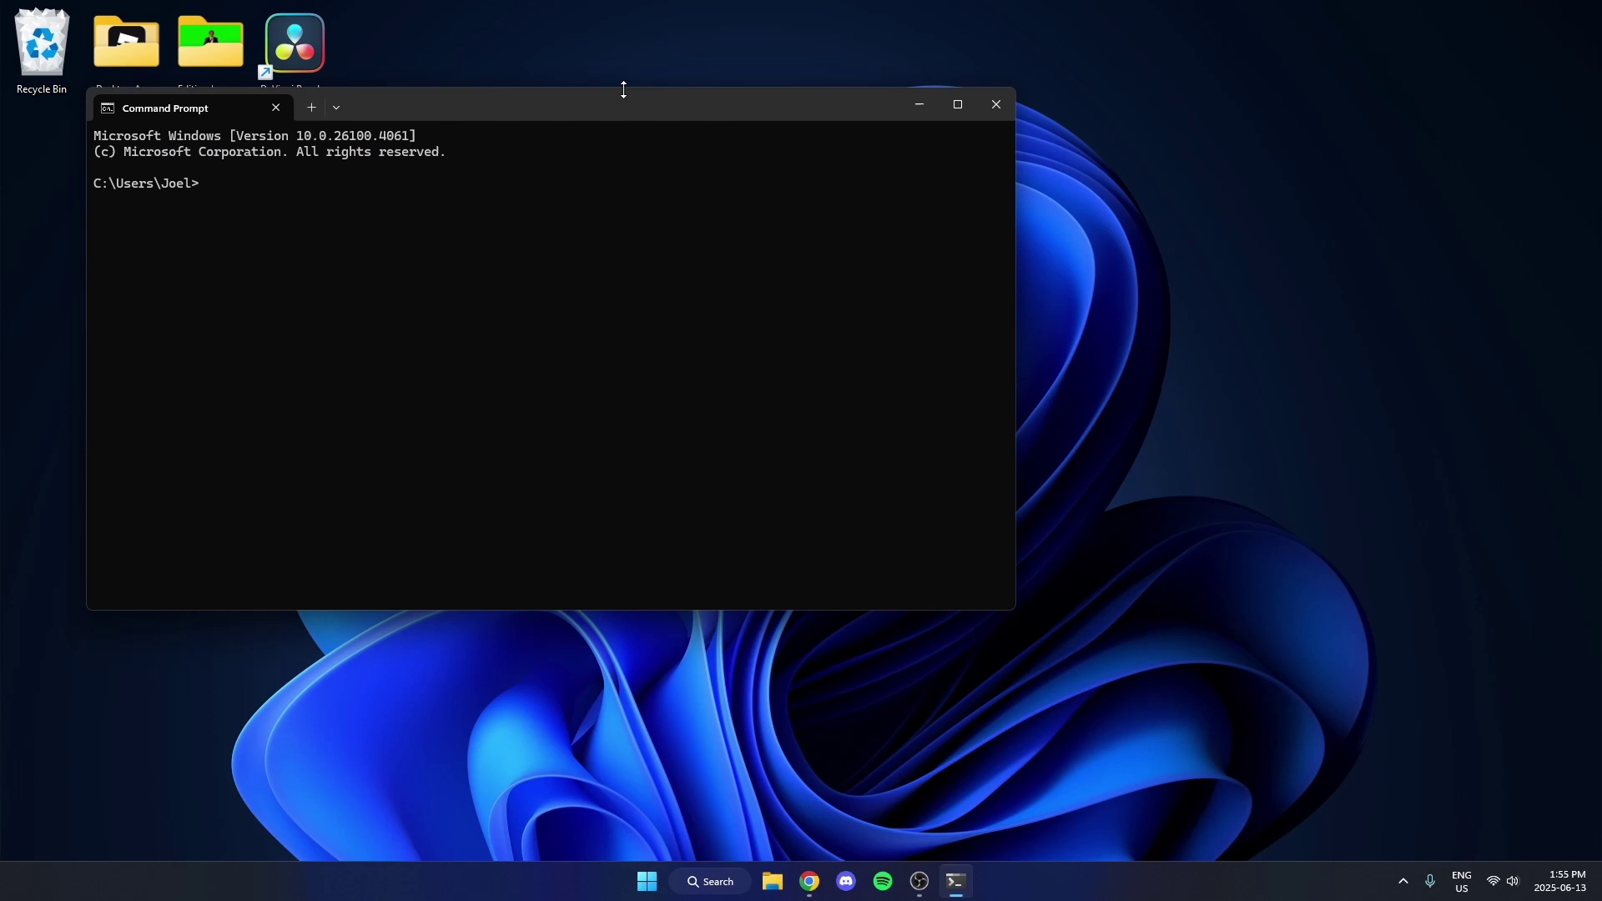
Center the console and run cd AppData/Local.
mouse_move(623, 90)
left_mouse_down()
mouse_move(840, 136)
mouse_move(941, 180)
left_mouse_up()
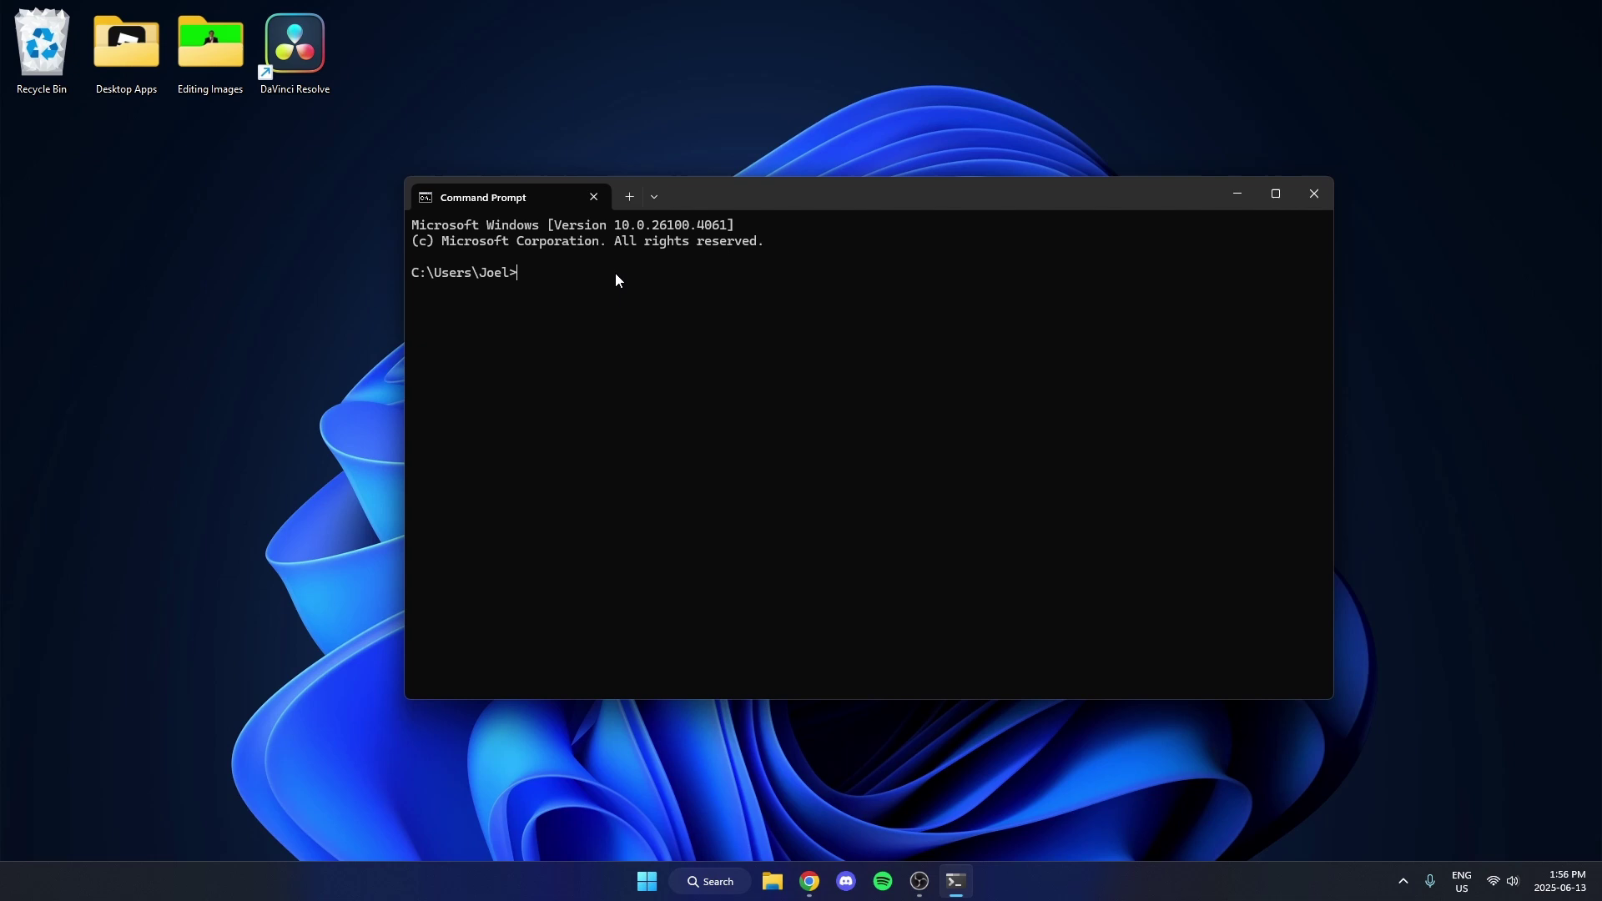
type("cd ")
type("AppDa")
type("ta/")
type("Local")
key("Return")
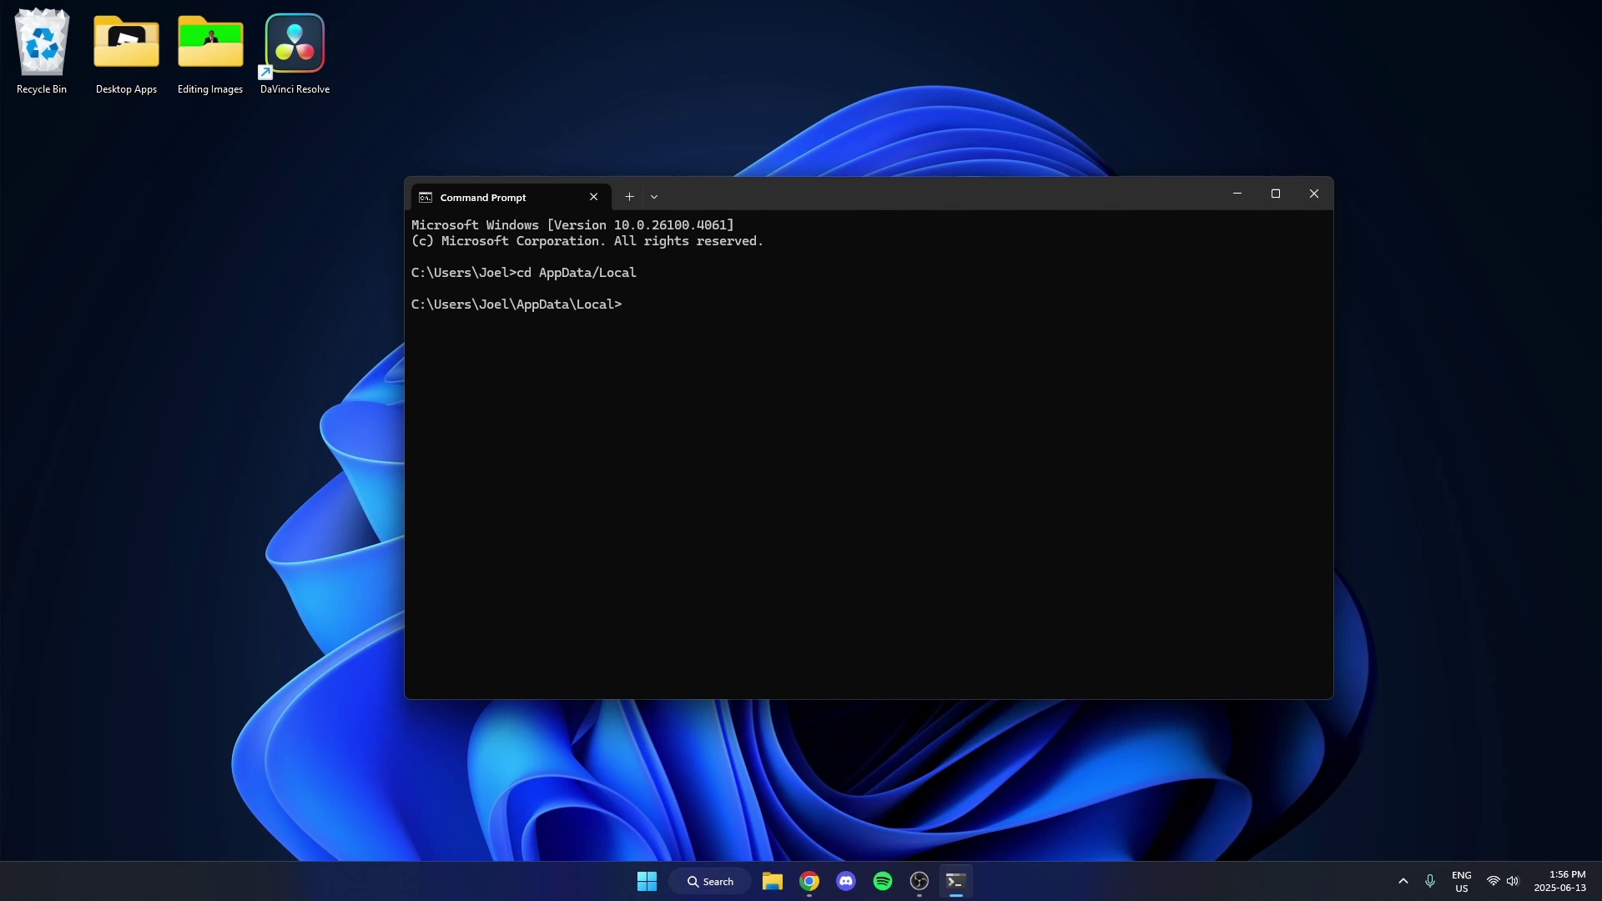
type("rmdi")
type("r")
type(" /s ")
type("Roblox")
Delete the Roblox folder with rmdir /s Roblox and close Command Prompt.
key("Return")
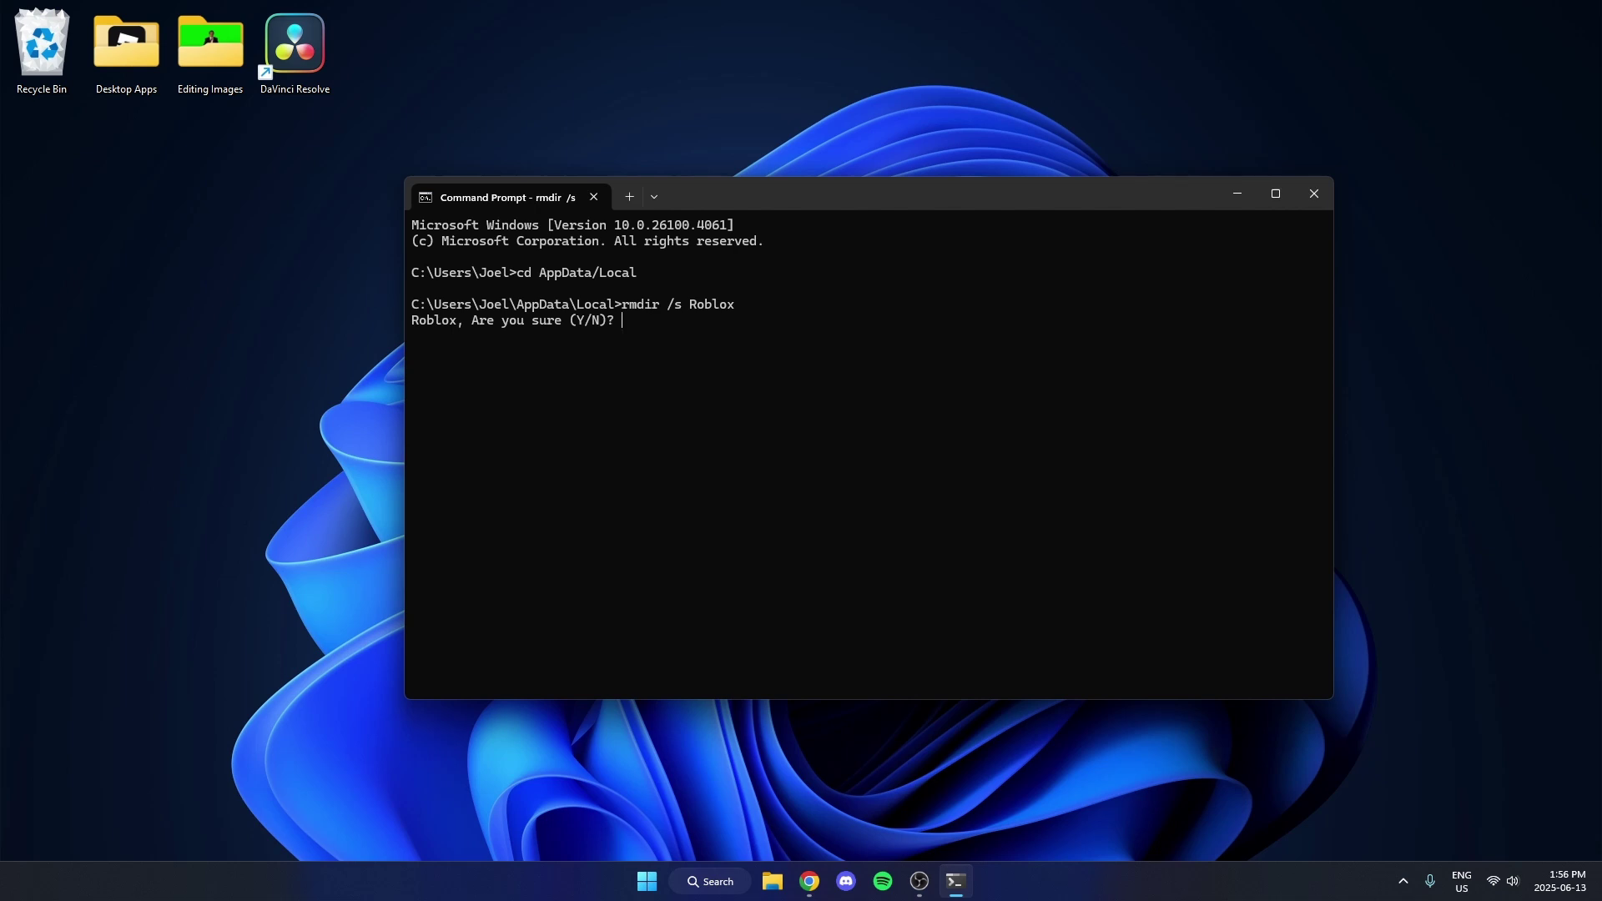
type("y")
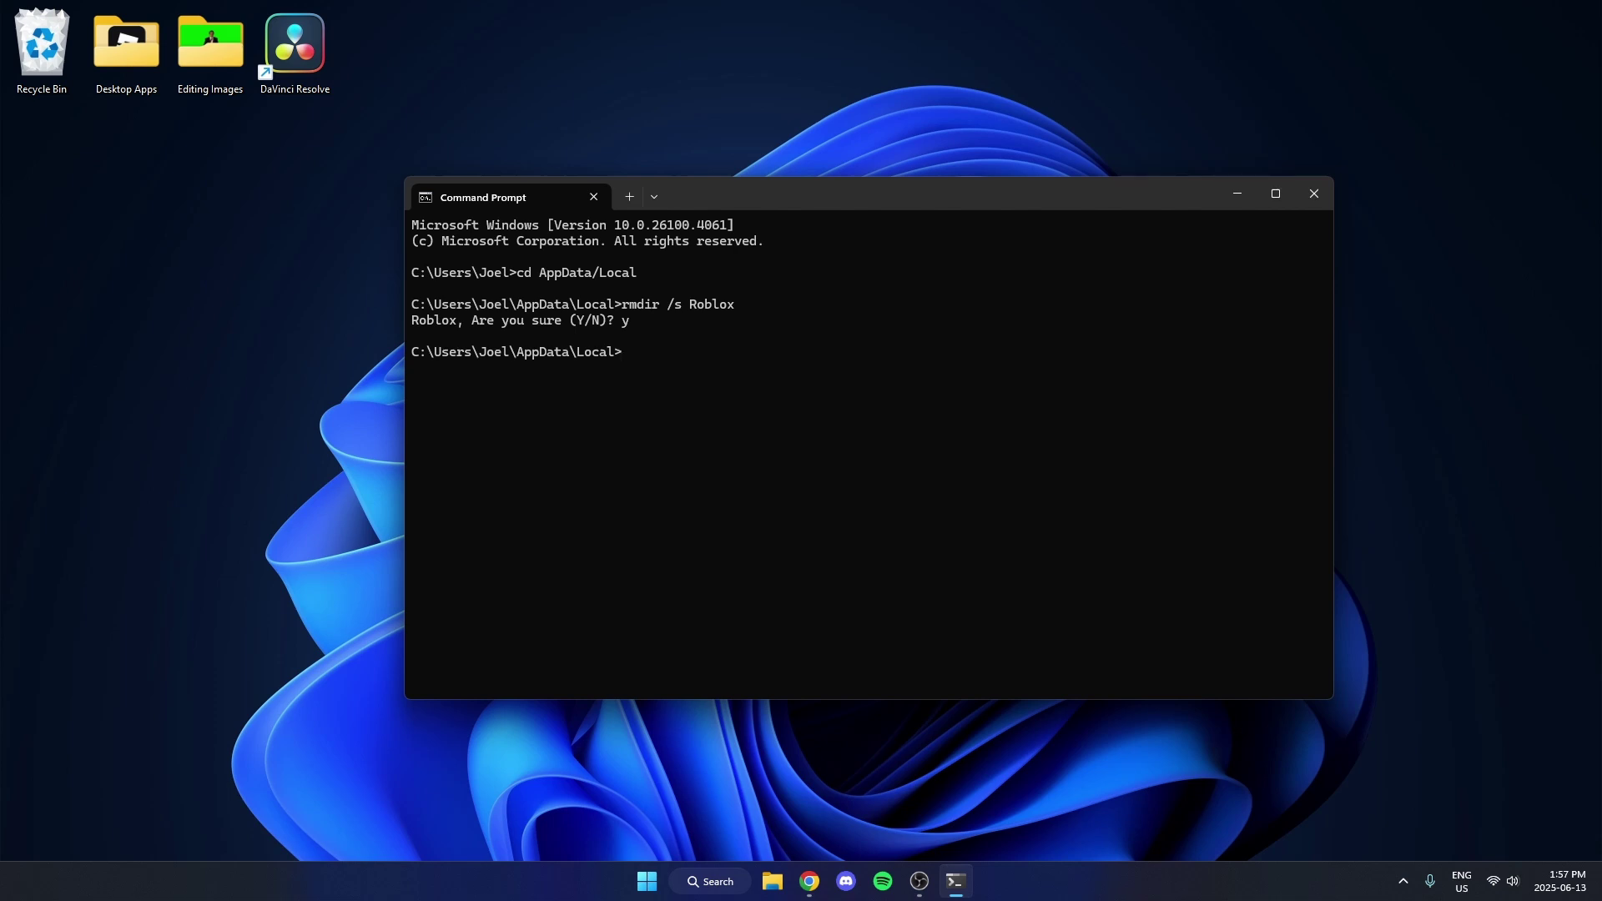
left_click(1317, 195)
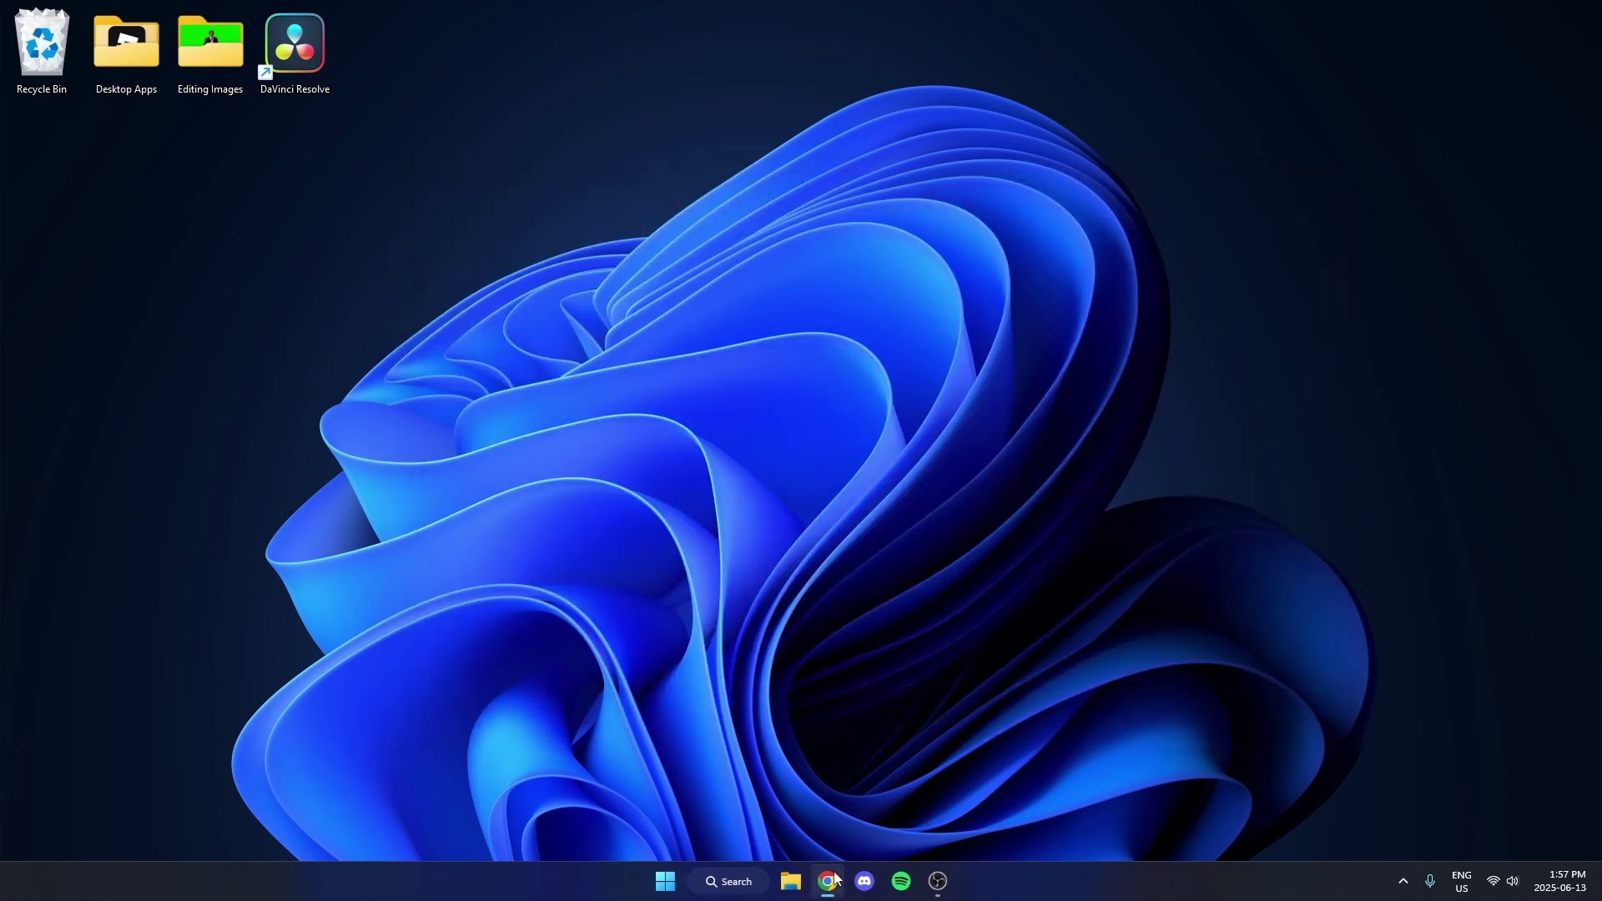